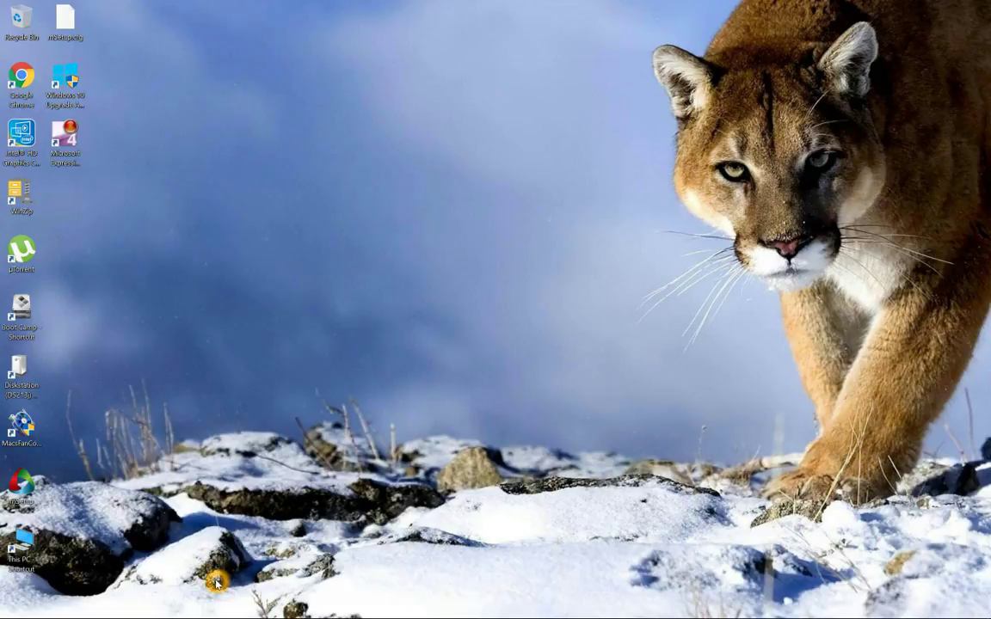
Launch Microsoft Edge from the taskbar to get a new tab page
left_click(100, 607)
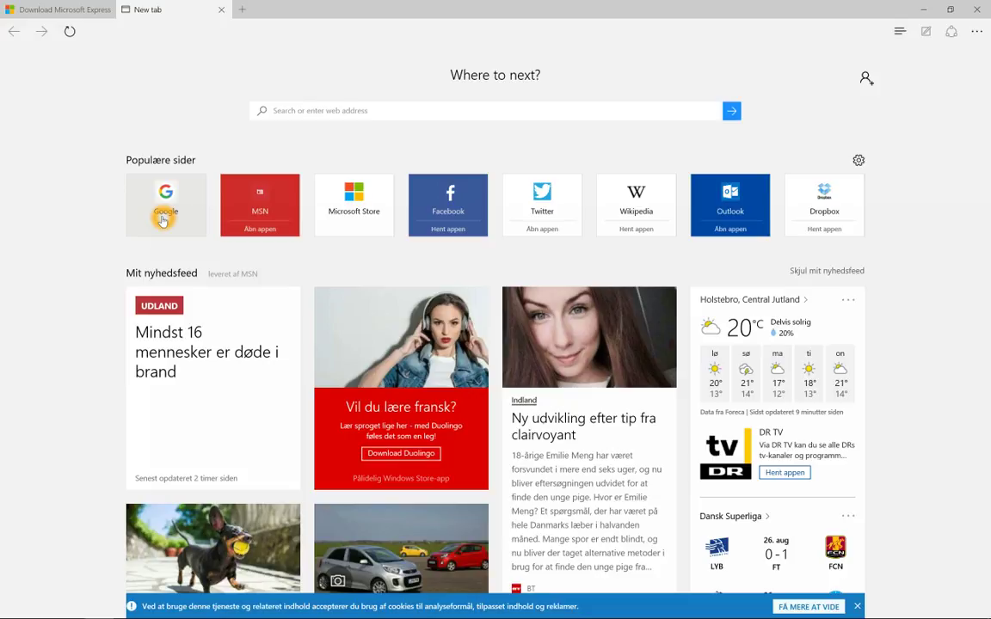
On Google, search for 'mac fan control' by completing 'mac fan' from the suggestions
left_click(183, 212)
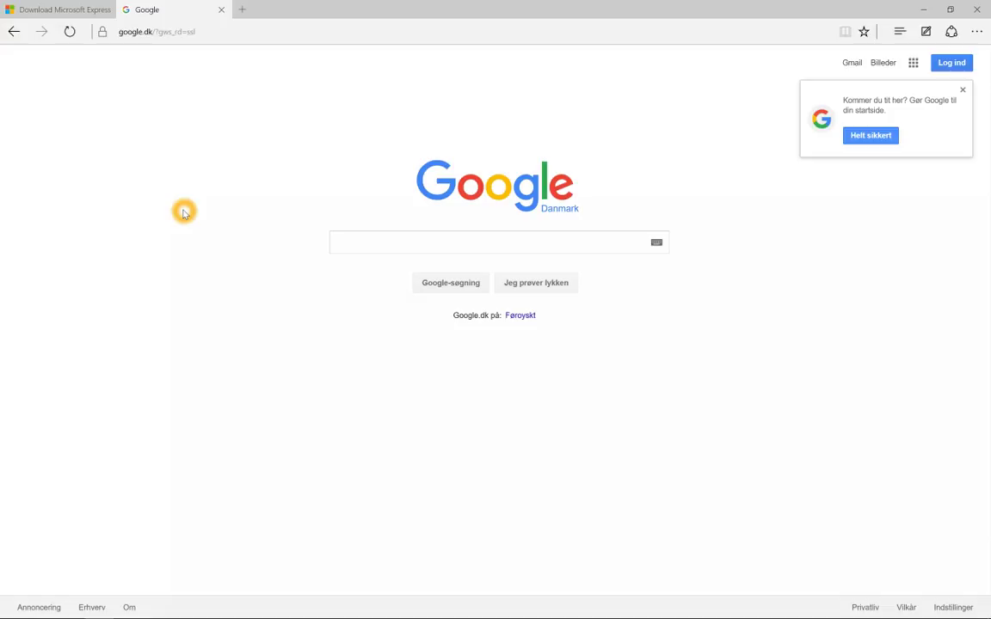
left_click(364, 242)
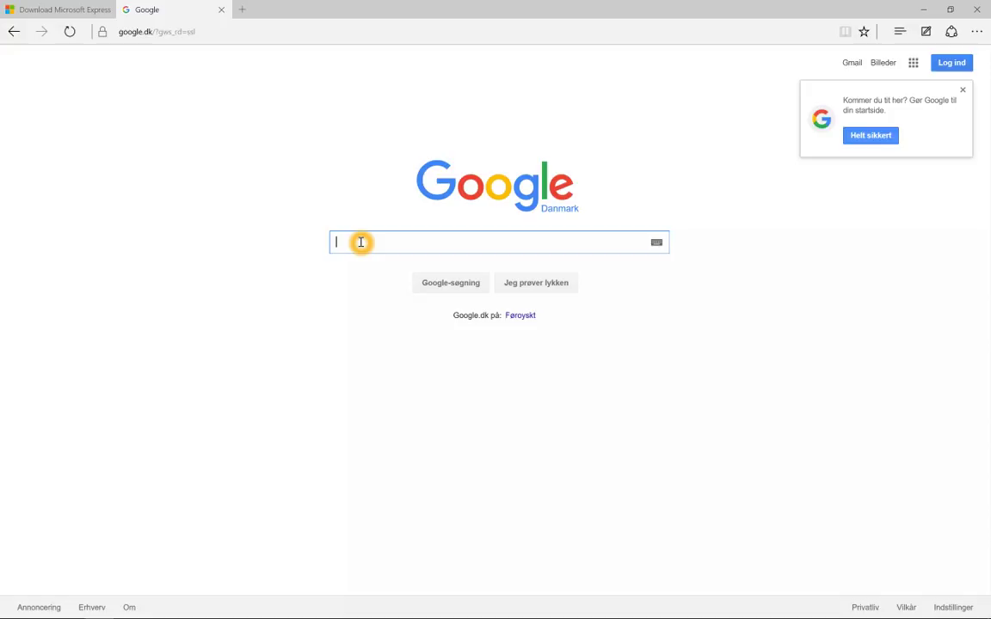
type("mac f")
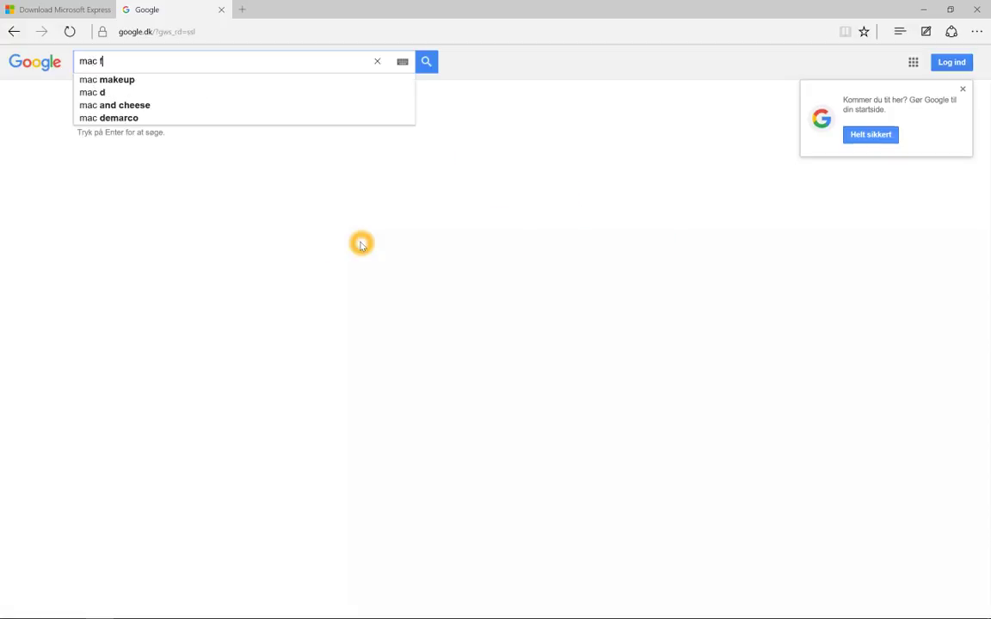
type("an")
key("Down")
key("Return")
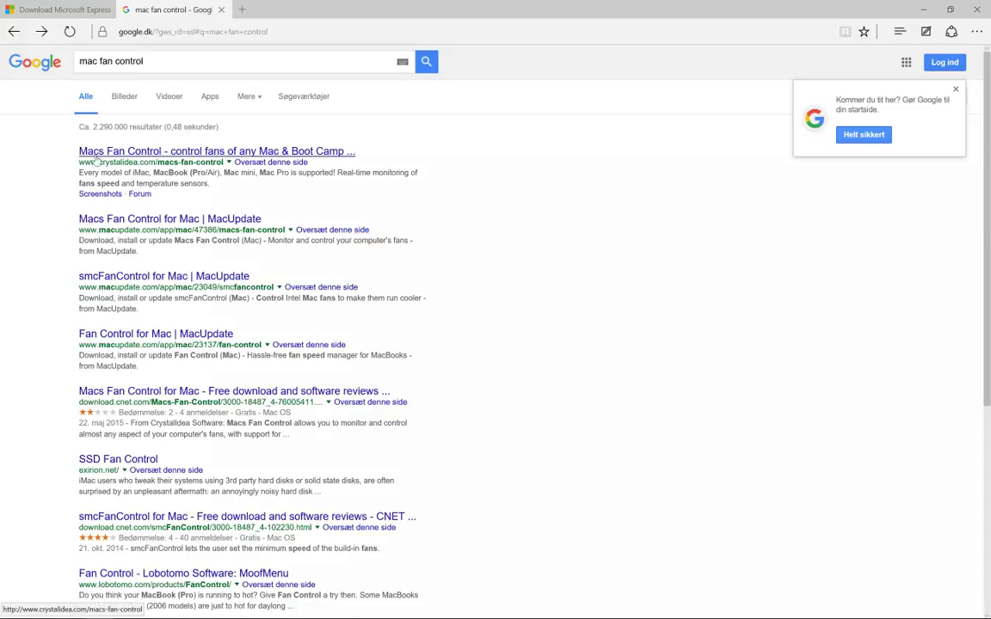
Open the top result, 'Macs Fan Control - control fans of any Mac & Boot Camp' on crystalidea.com
left_click(62, 143)
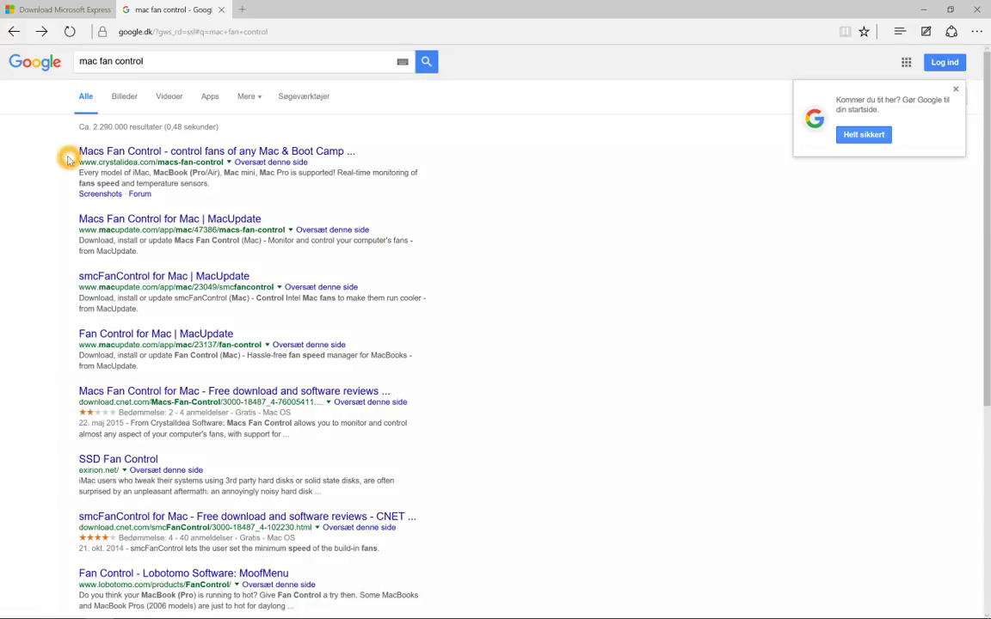
left_click(118, 153)
left_click(109, 162)
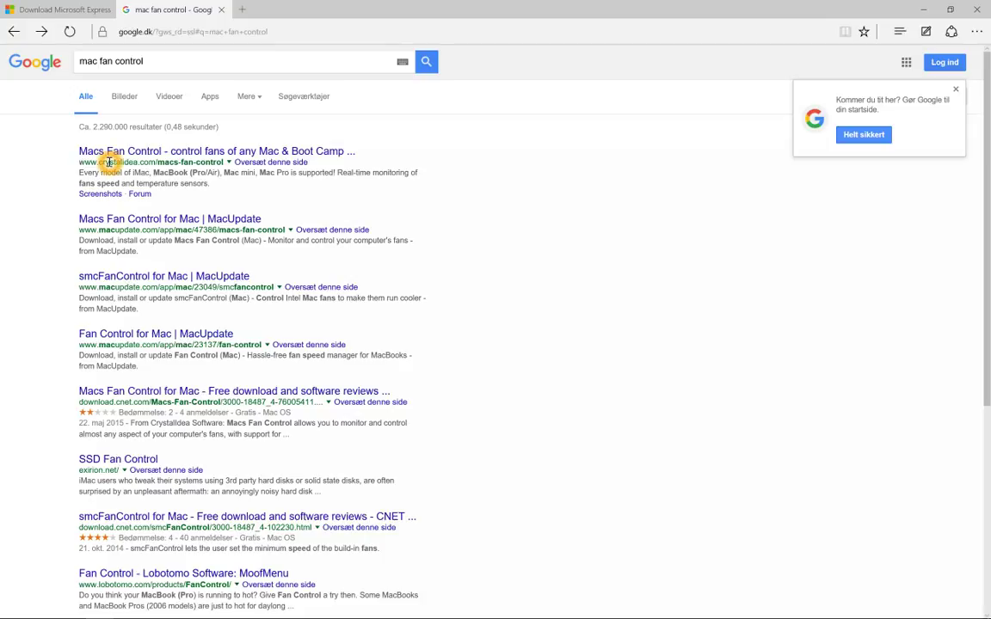
left_click(205, 151)
left_click(205, 151)
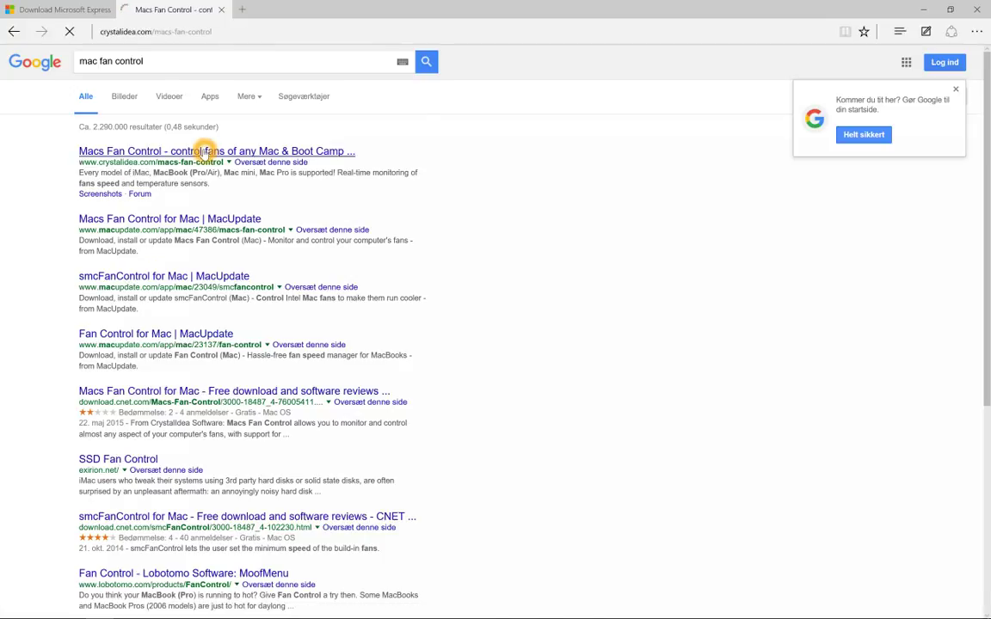
left_click(583, 318)
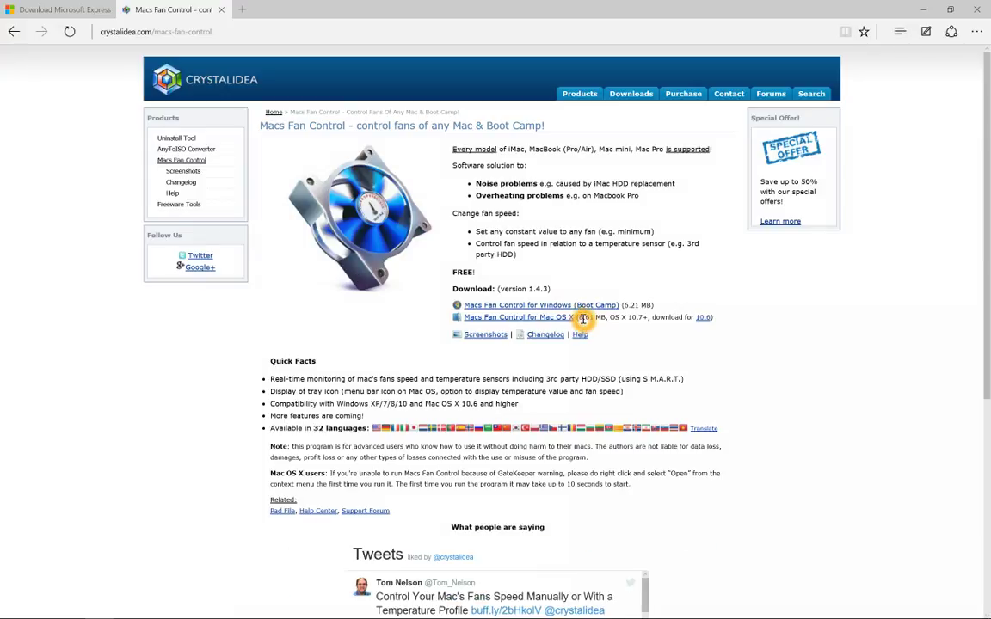
left_click(584, 331)
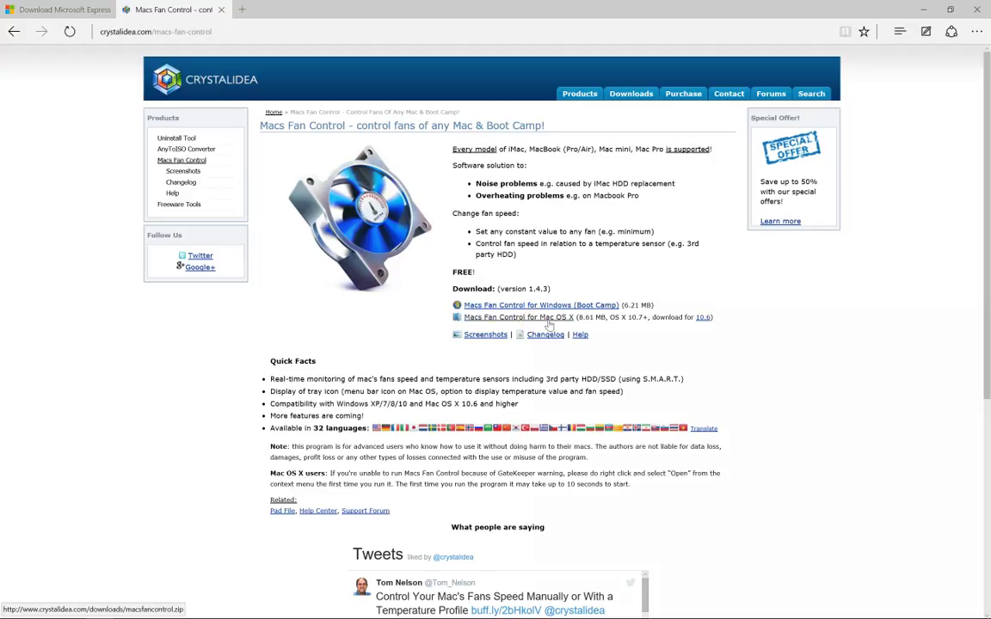
left_click(617, 327)
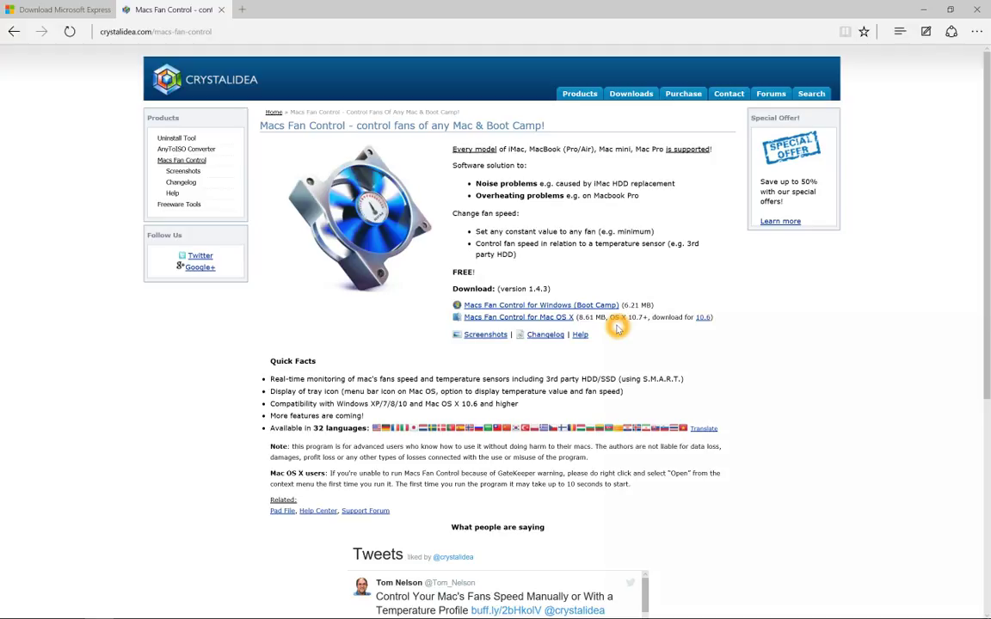
left_click(457, 301)
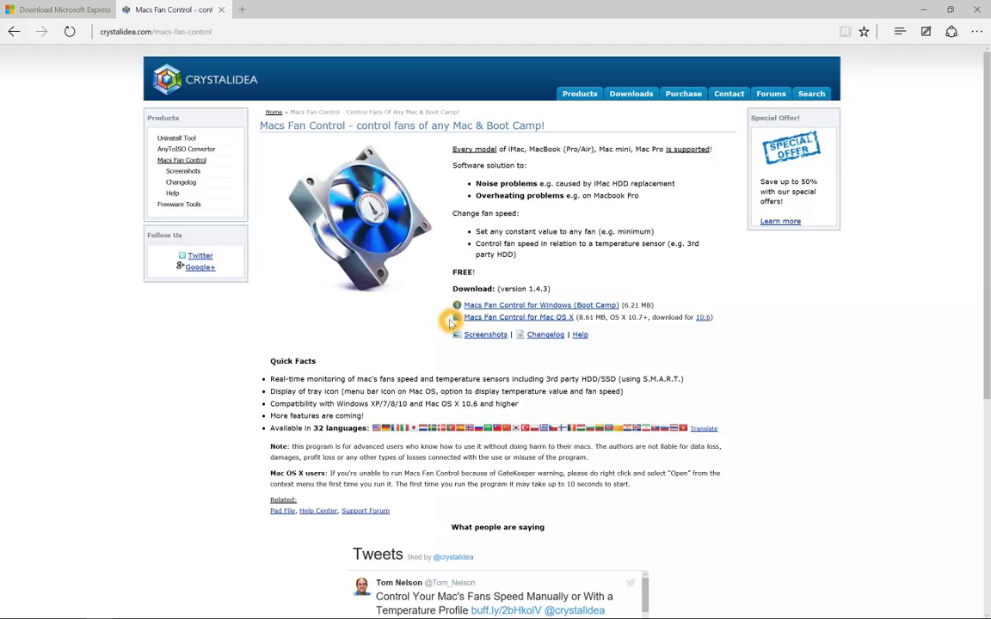
left_click(552, 318)
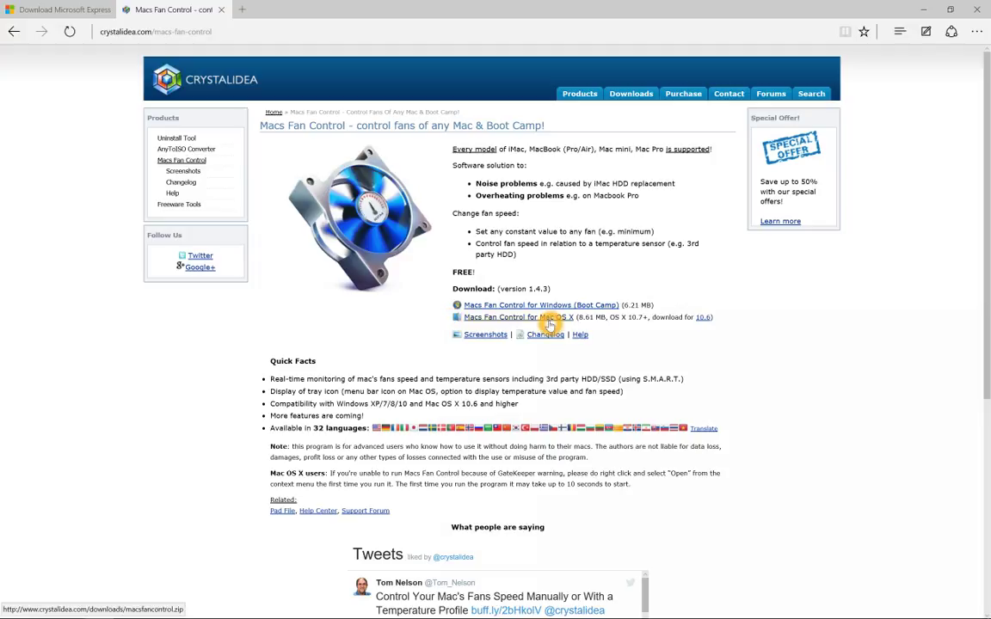
left_click(482, 307)
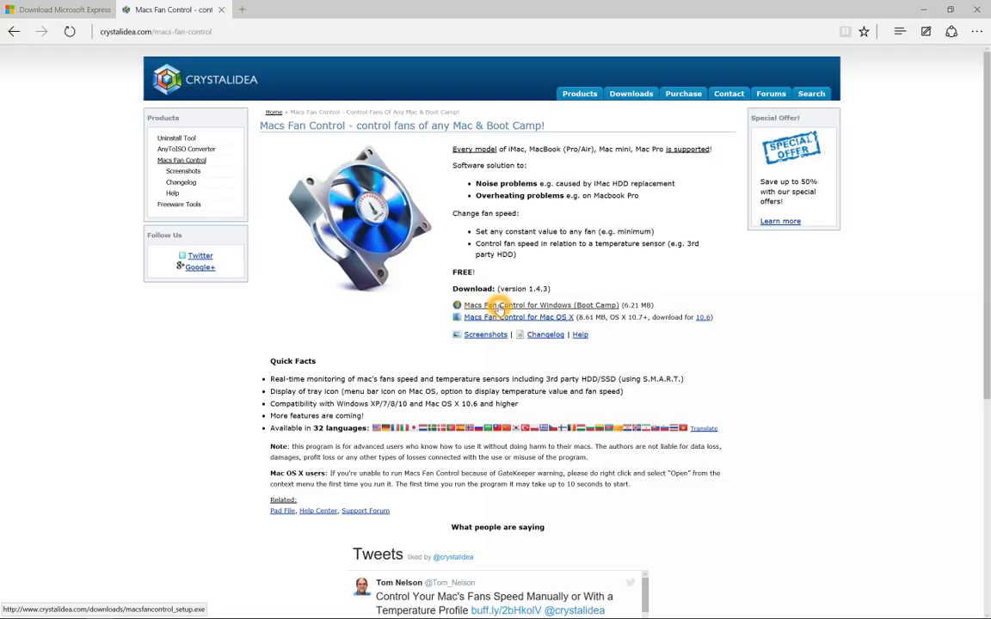
Download the Macs Fan Control for Windows (Boot Camp) installer and run it after the scan
left_click(497, 305)
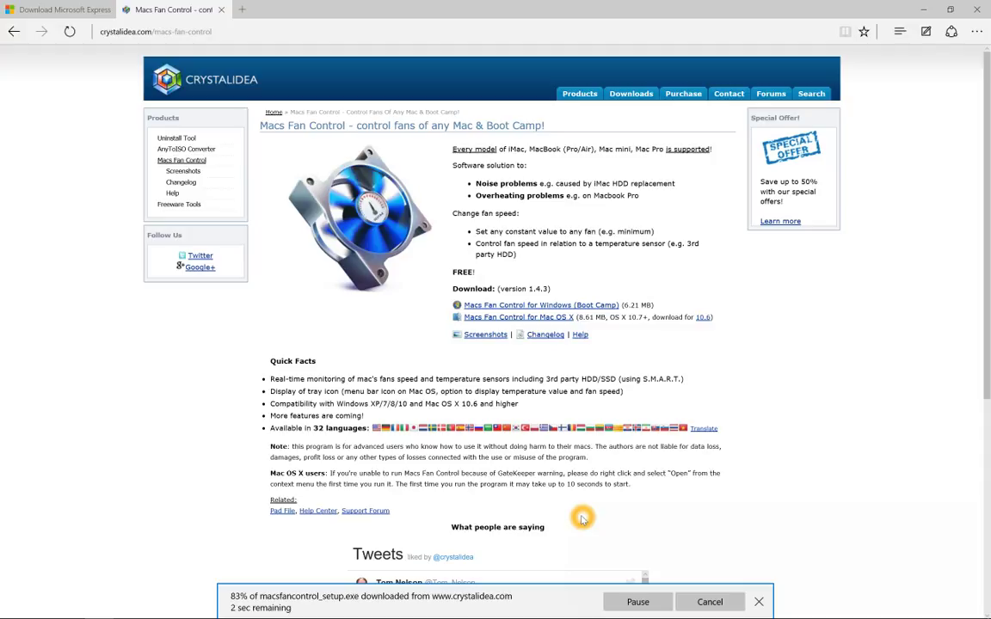
left_click(602, 591)
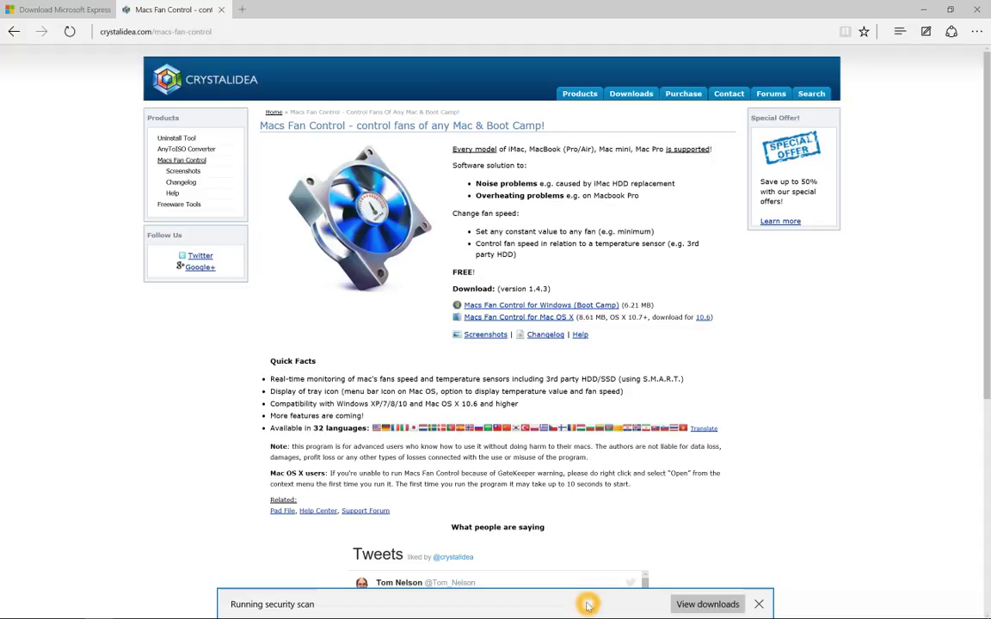
left_click(634, 605)
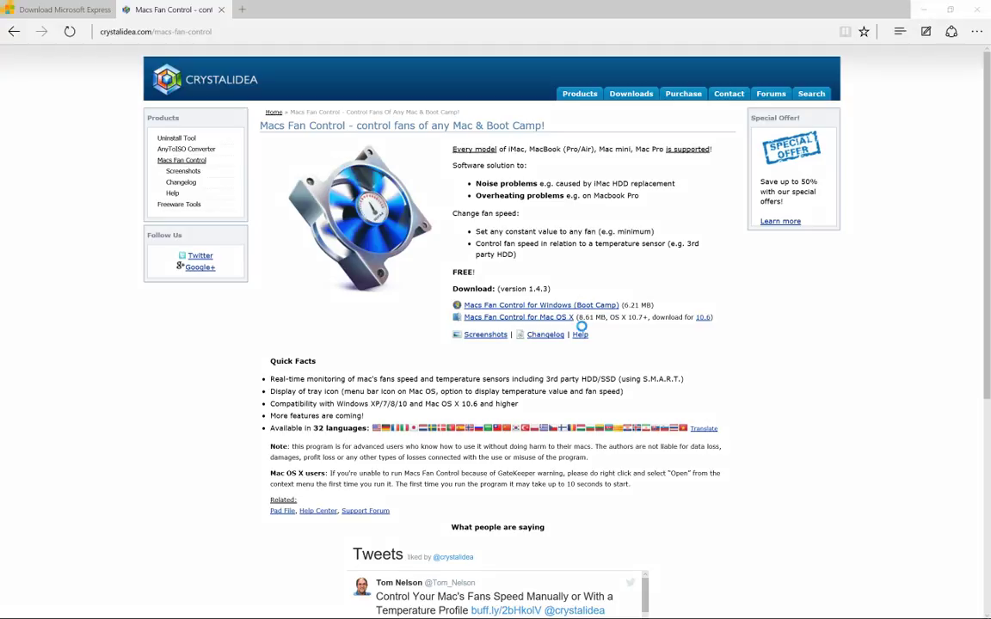
Minimize Edge and select the MacsFanControl shortcut on the desktop
left_click(925, 12)
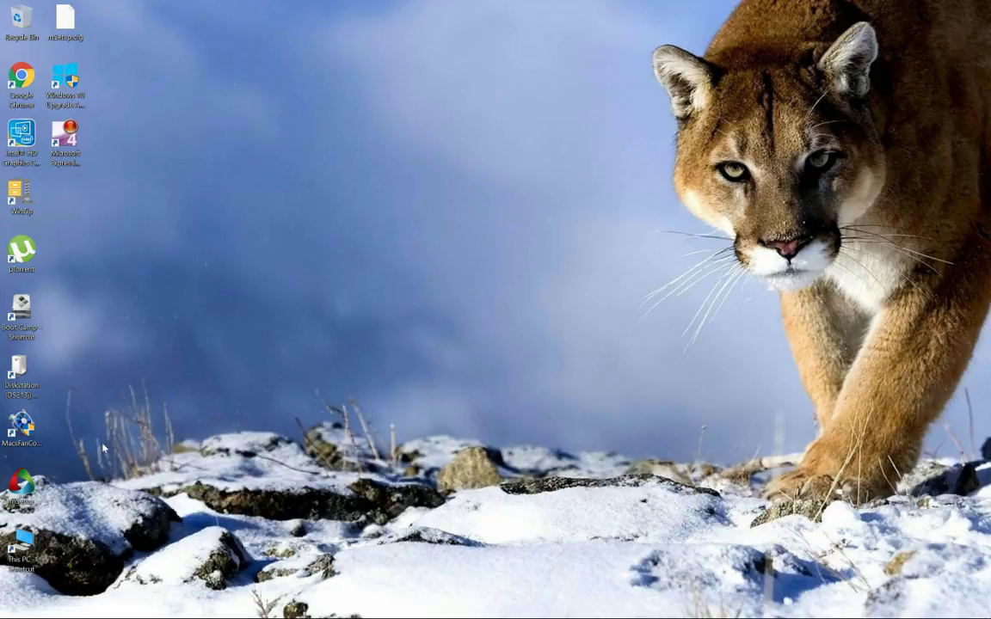
left_click(160, 496)
left_click(68, 445)
left_click(26, 434)
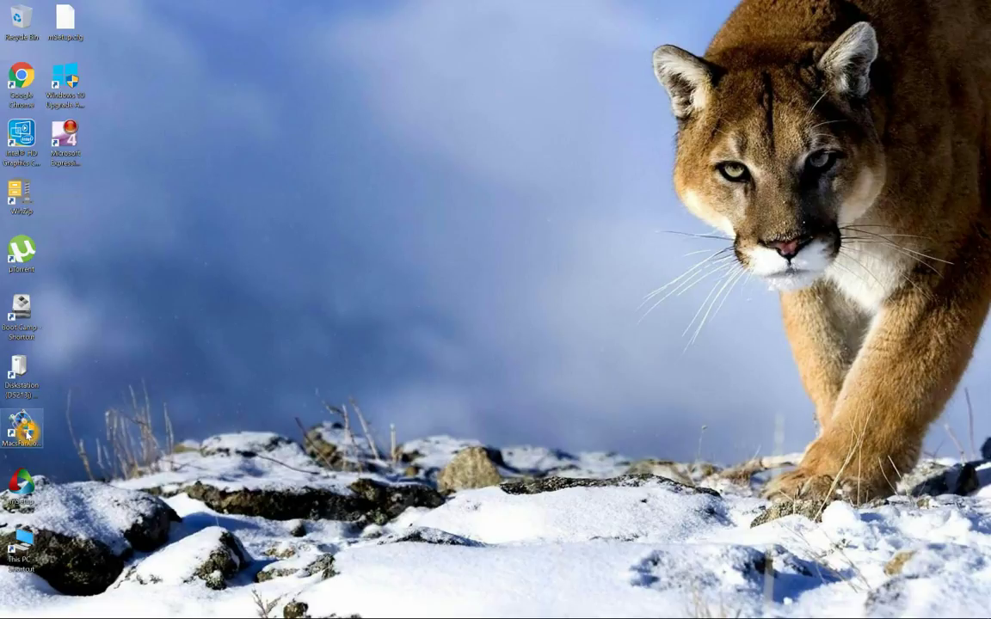
left_click(15, 456)
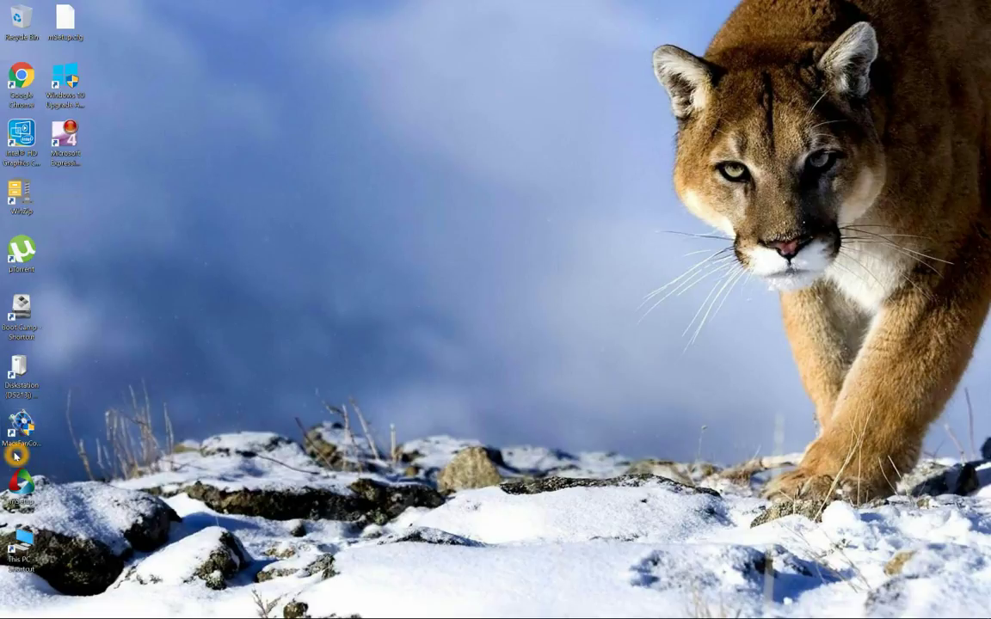
left_click(29, 434)
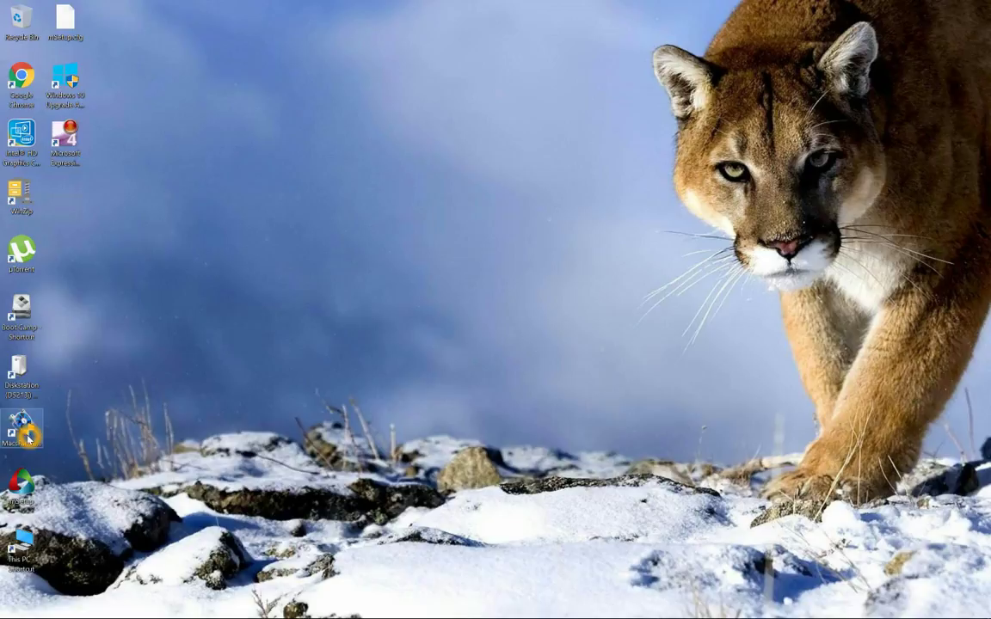
left_click(28, 436)
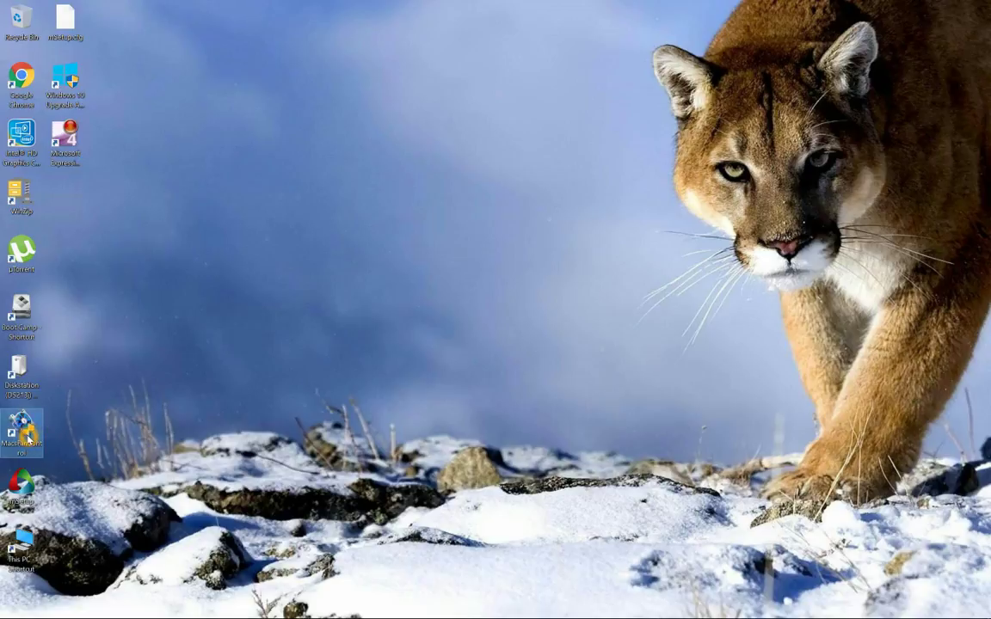
Launch Macs Fan Control from the desktop shortcut and move its window to the upper left
double_click(28, 436)
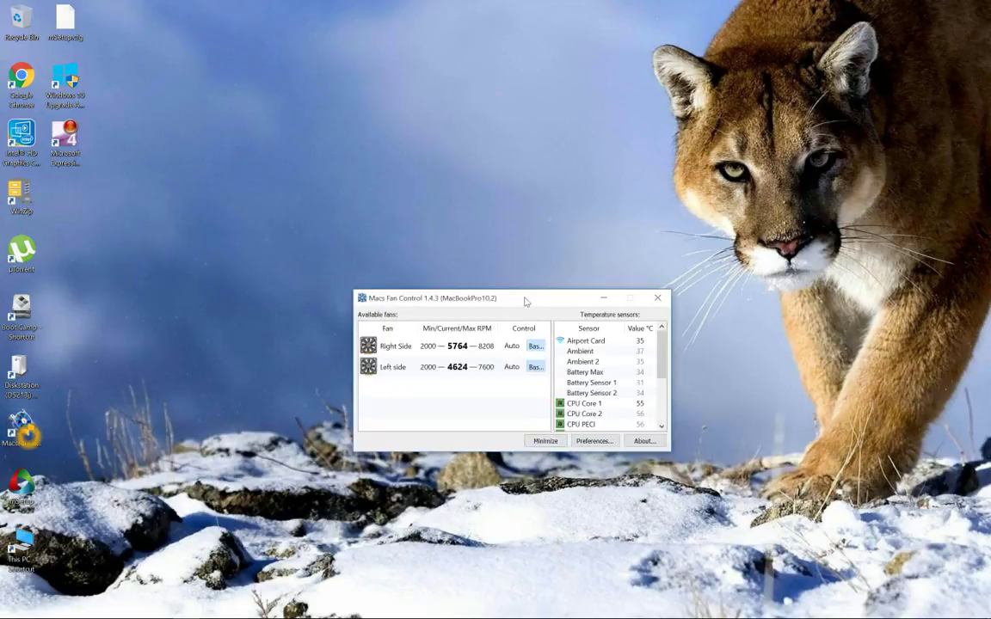
left_click_drag(527, 301, 415, 115)
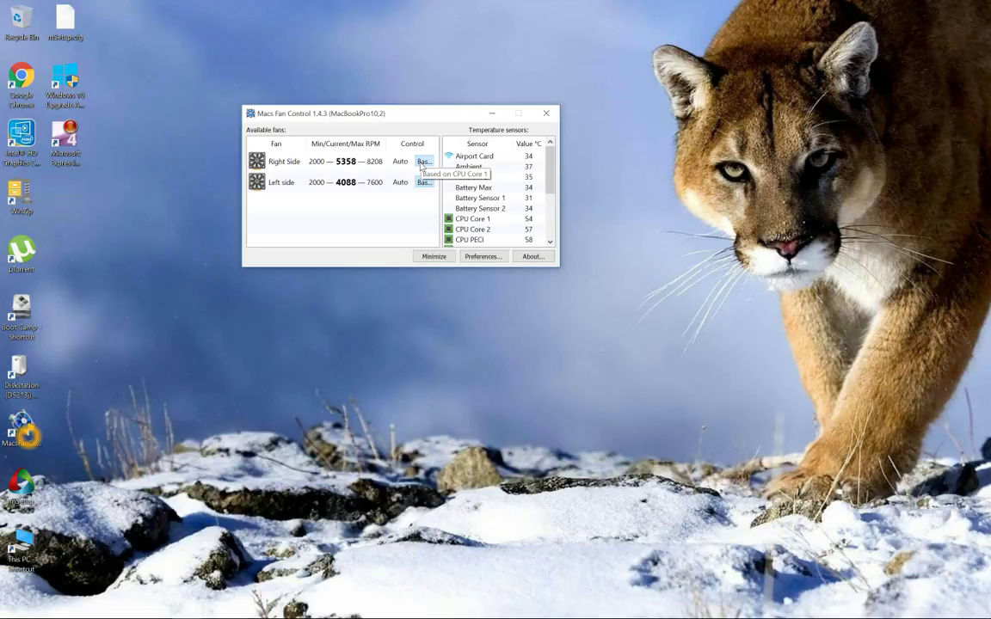
Open the Right Side fan's sensor-based control dialog, currently CPU Core 1 at 36–71 °C
left_click(422, 163)
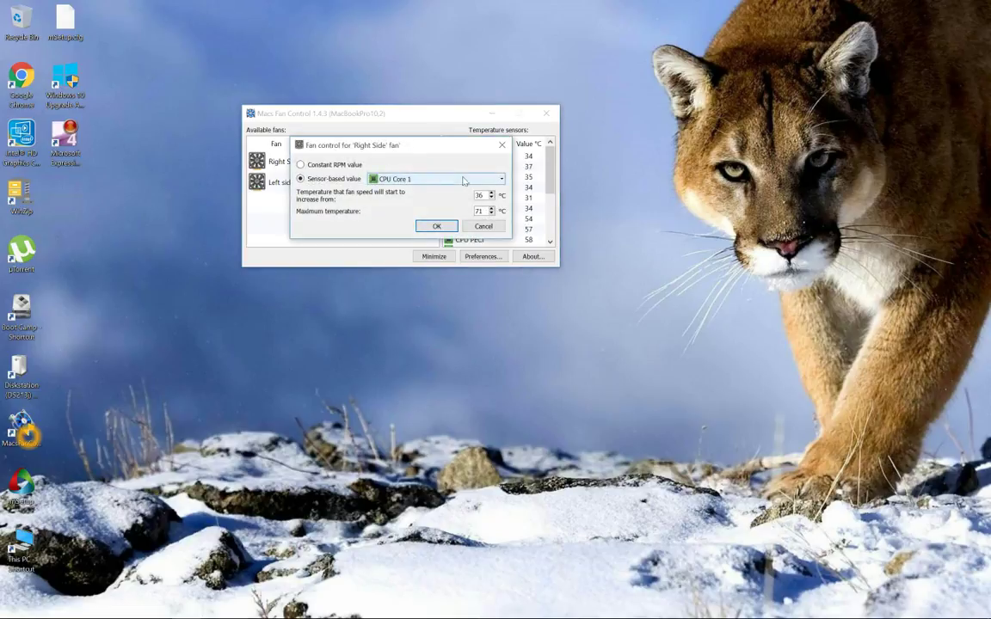
left_click(502, 145)
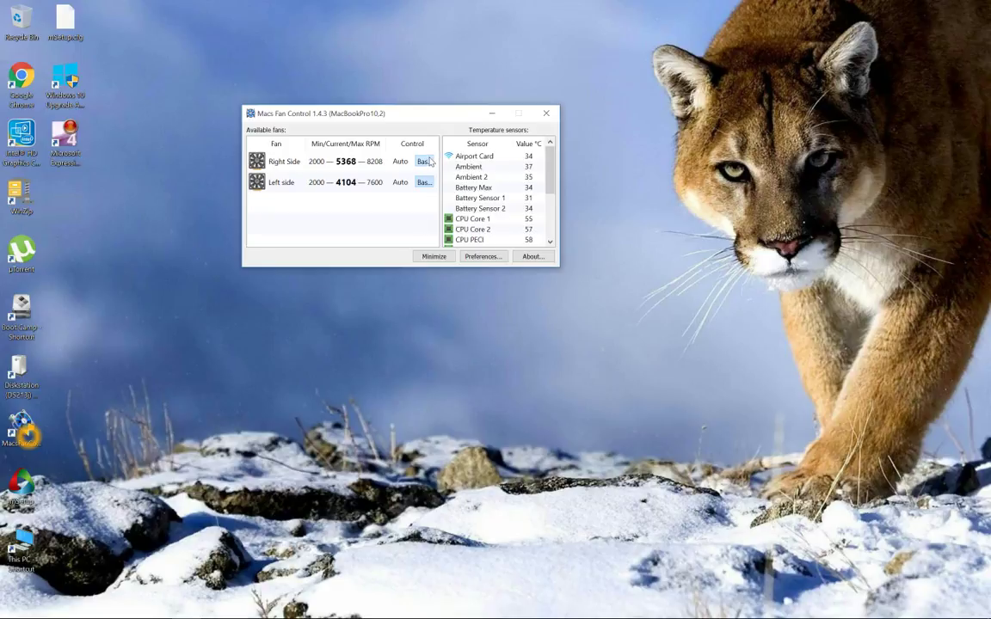
left_click(425, 161)
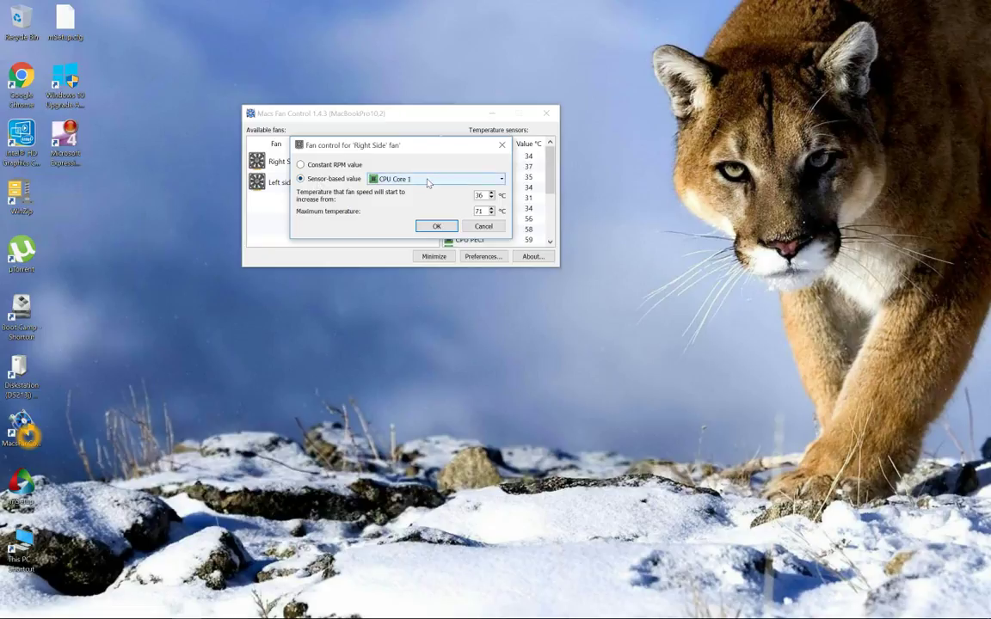
Base the Right Side fan on CPU Core 2, starting at 40 °C, and confirm with OK
left_click(427, 182)
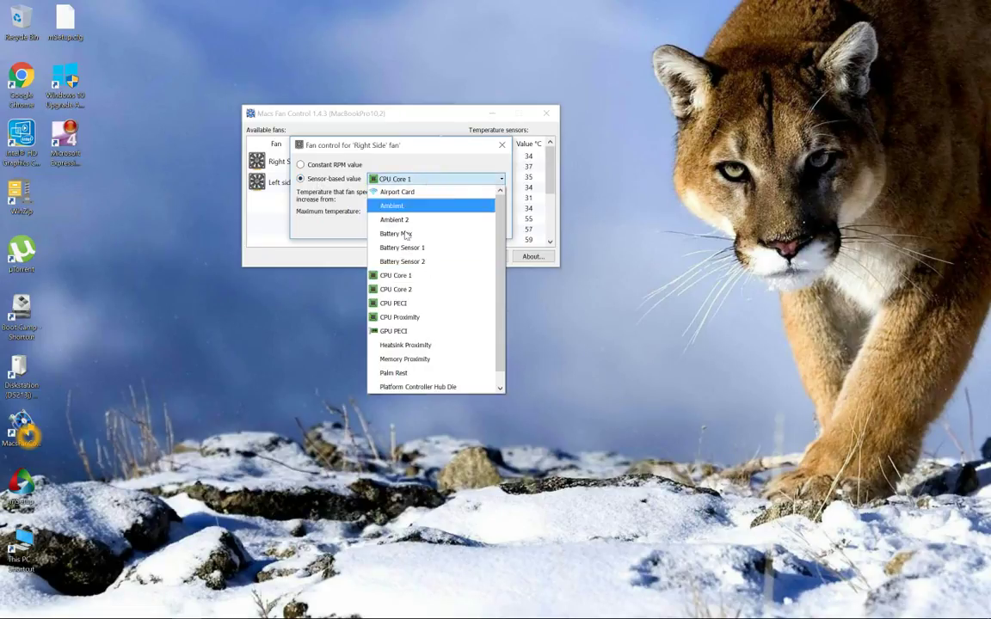
left_click(408, 291)
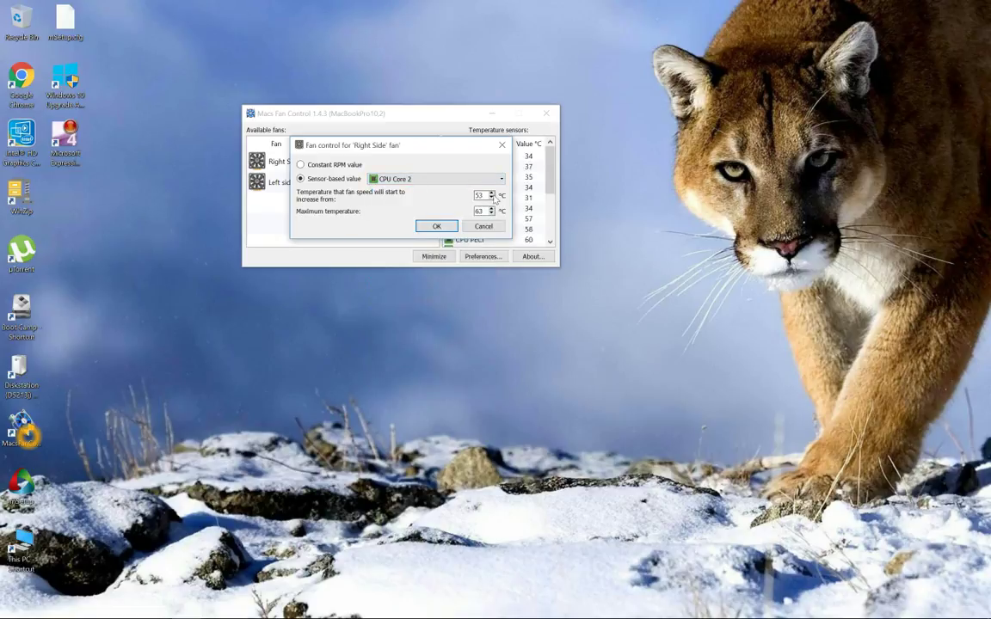
left_click(491, 197)
left_click(491, 199)
left_click(492, 212)
left_click(436, 227)
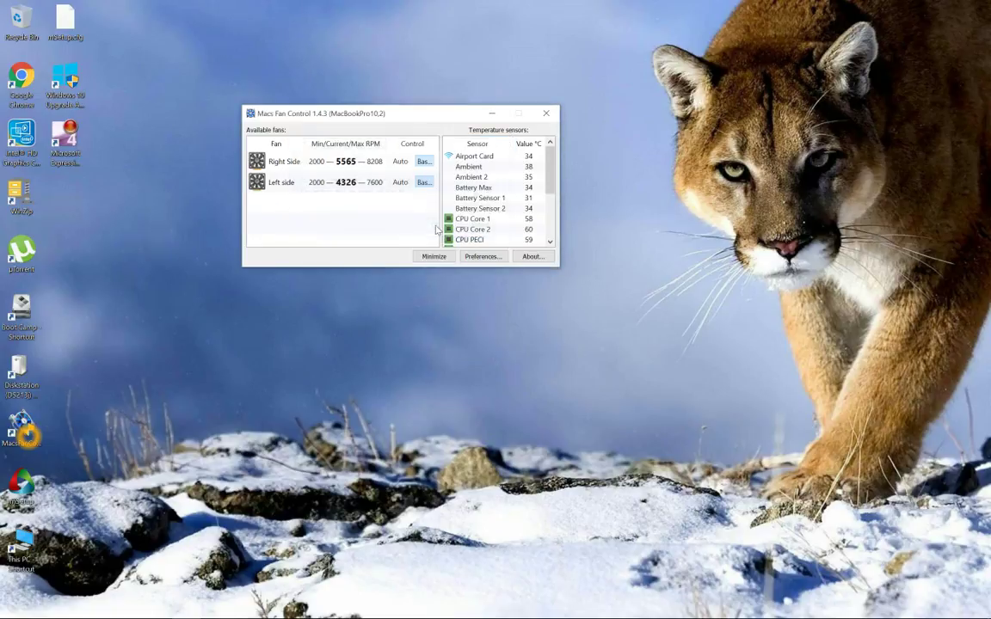
left_click(481, 258)
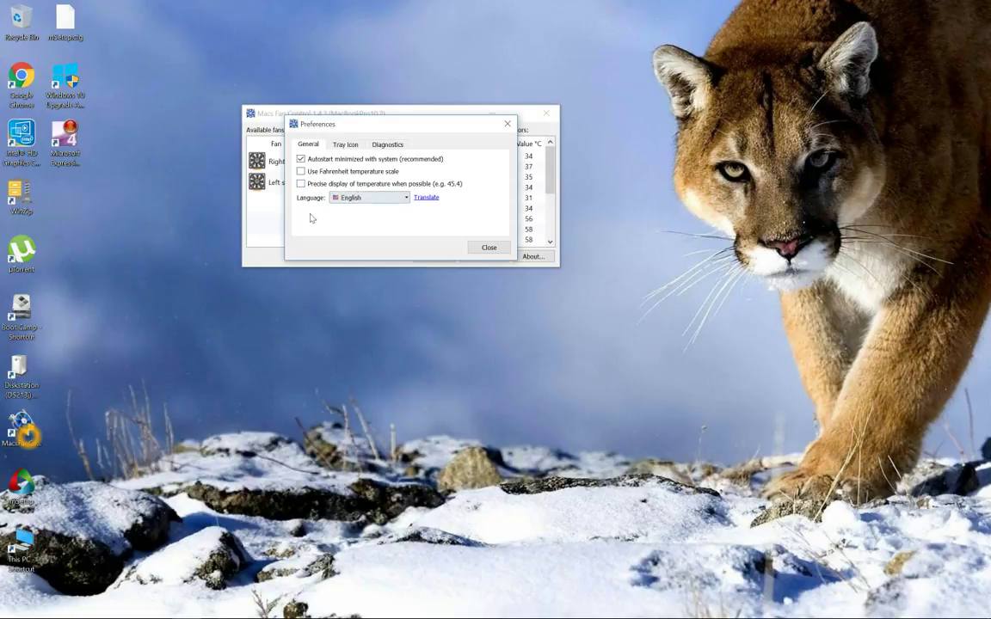
key("Escape")
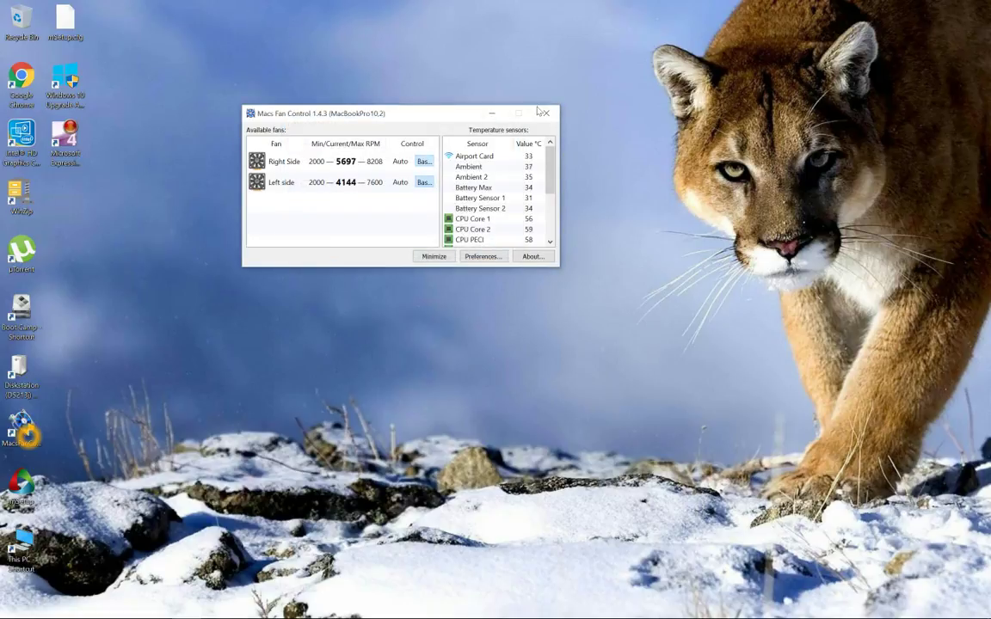
Minimize the Macs Fan Control window so it keeps running from the system tray
left_click(433, 257)
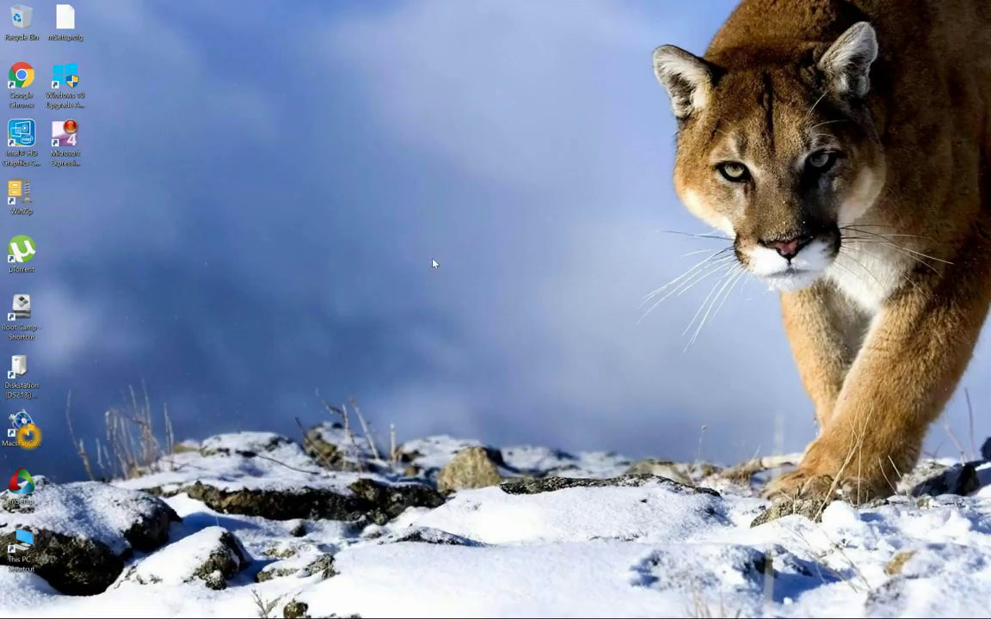
mouse_move(781, 612)
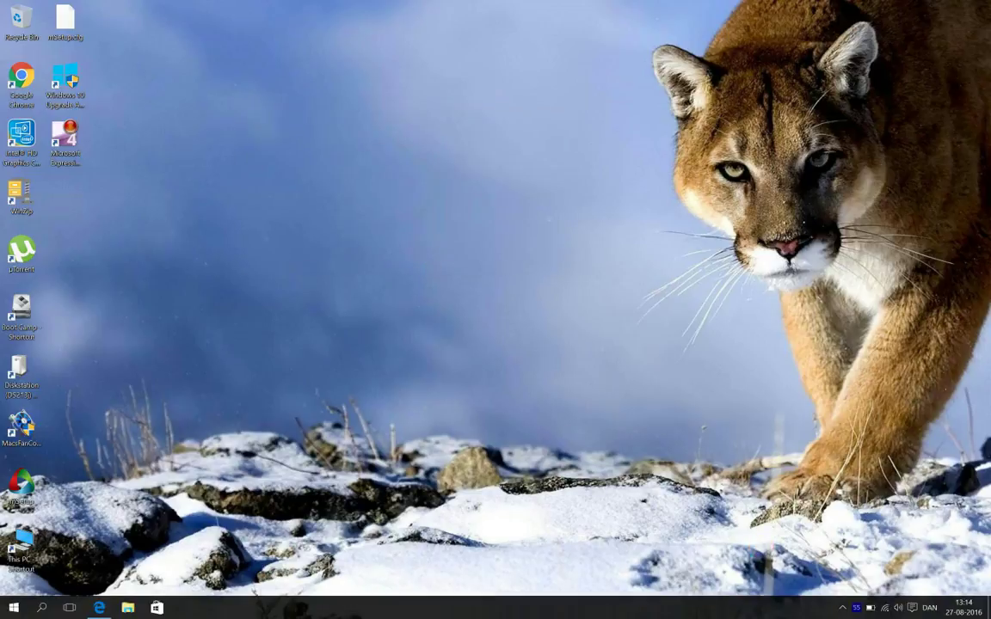
mouse_move(855, 607)
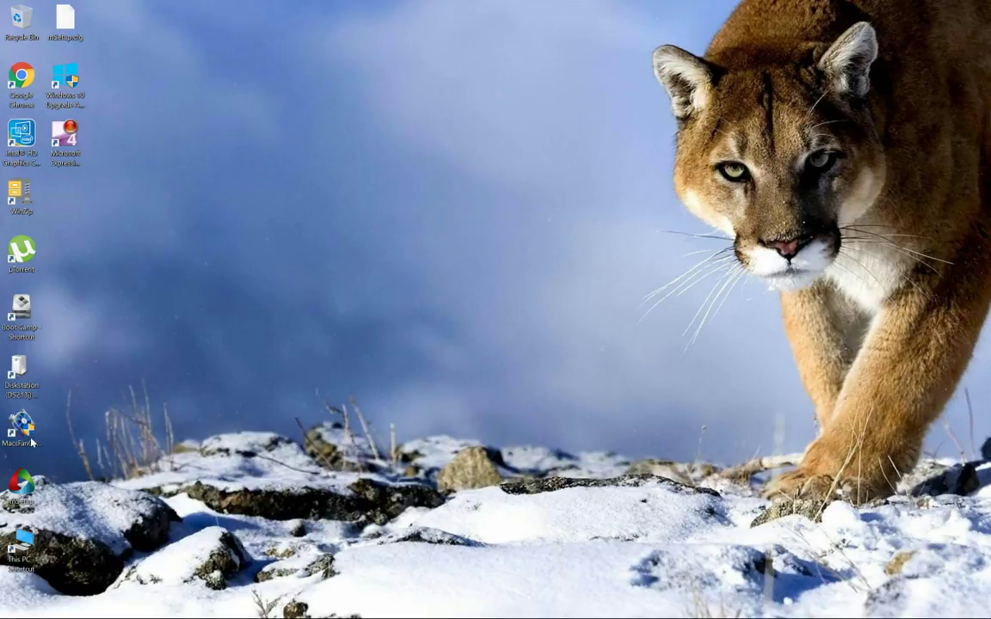
mouse_move(57, 612)
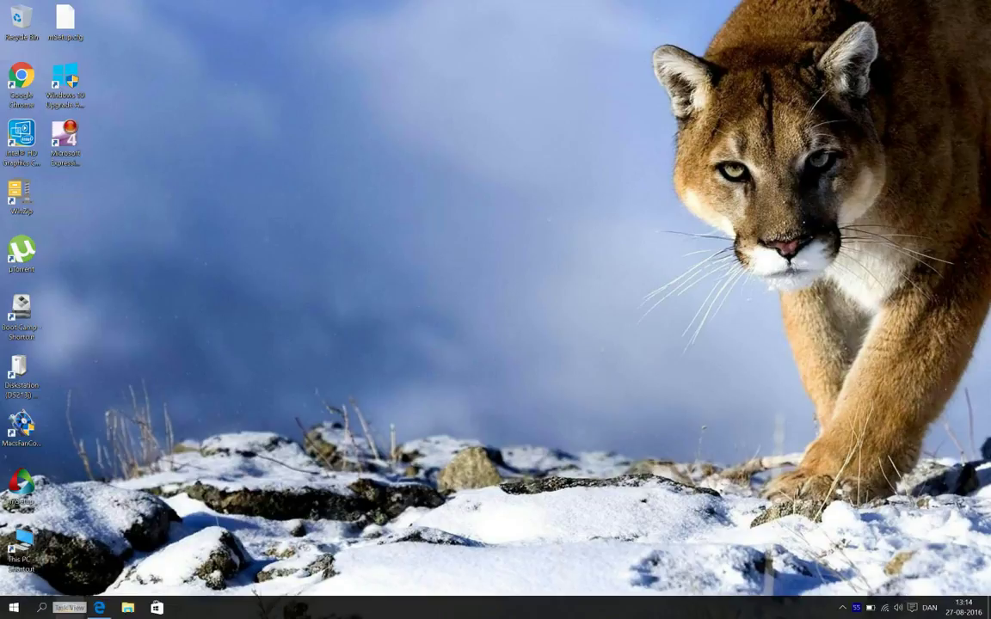